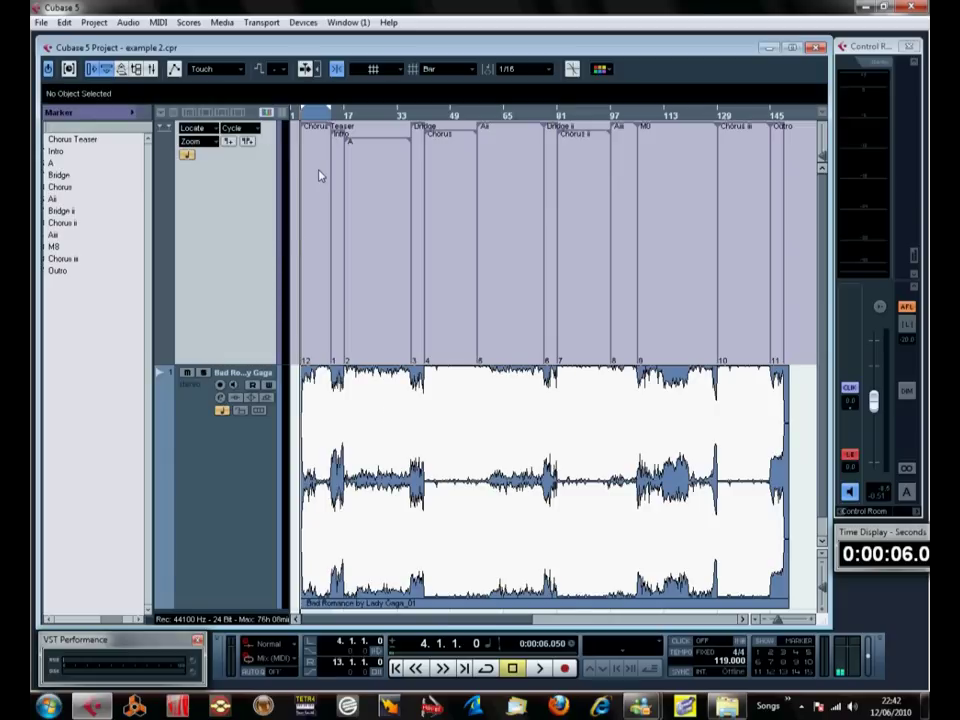
Select the Chorus Teaser marker, reveal marker lengths beside names, and play from bar 4 zoomed in.
{"action": "left_click", "coordinate": [307, 224]}
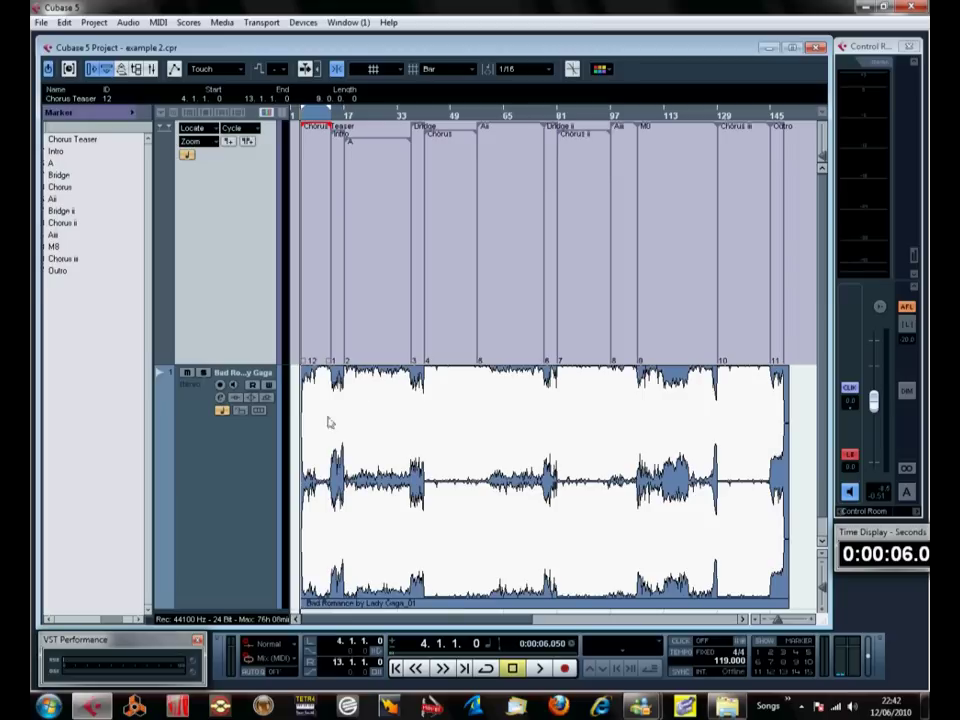
{"action": "scroll", "coordinate": [95, 200], "scroll_direction": "left", "scroll_amount": 3}
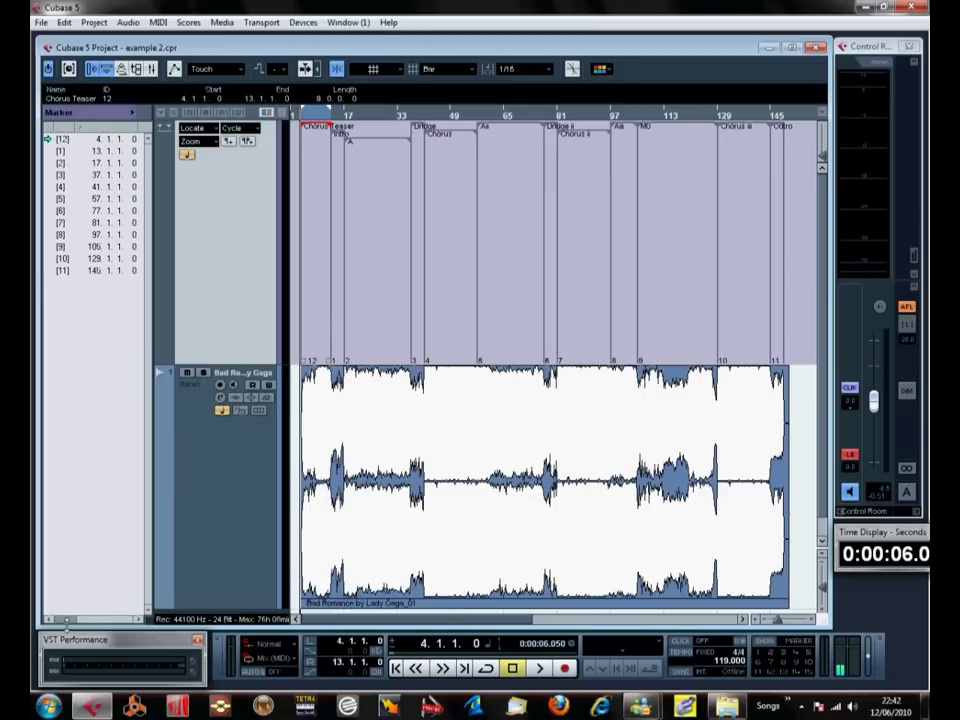
{"action": "left_click_drag", "start_coordinate": [68, 620], "coordinate": [105, 620]}
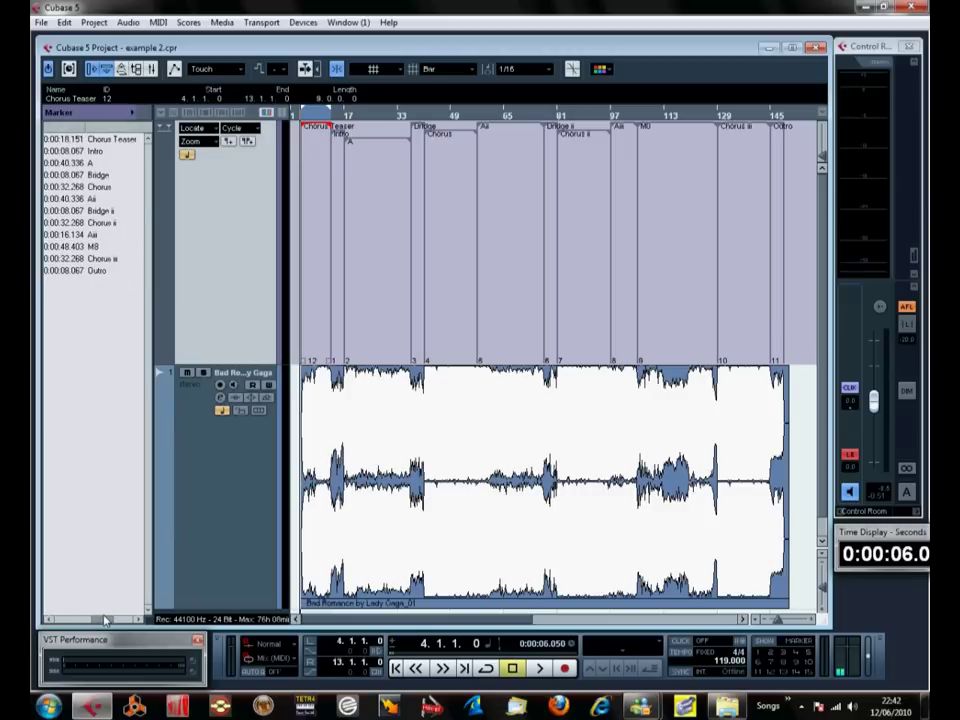
{"action": "key", "text": "space"}
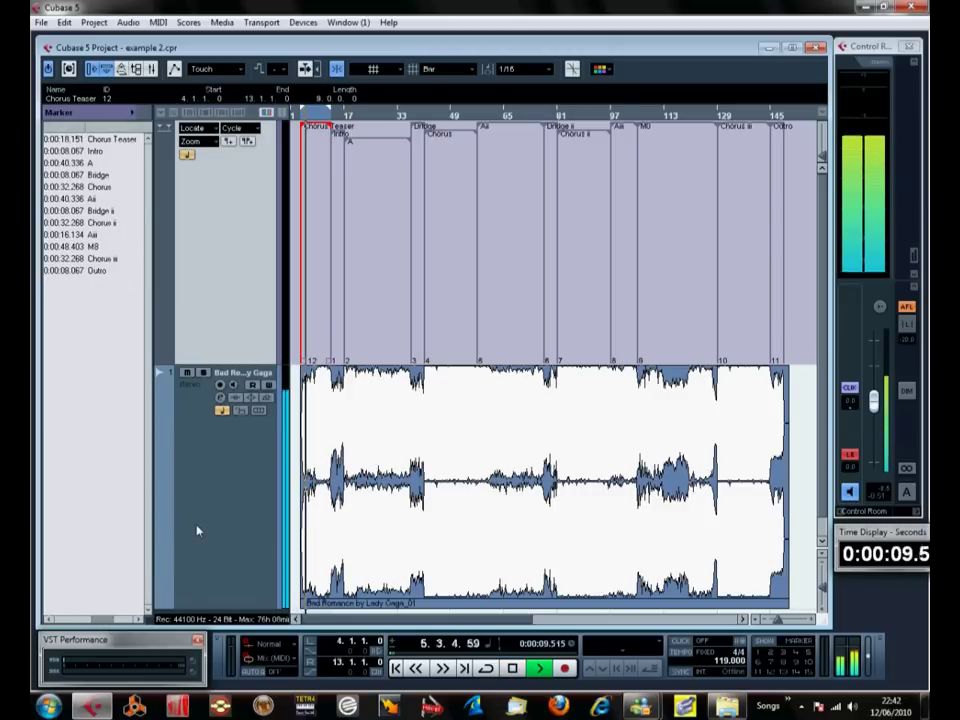
{"action": "mouse_move", "coordinate": [768, 619]}
{"action": "left_mouse_down"}
{"action": "mouse_move", "coordinate": [777, 627]}
{"action": "mouse_move", "coordinate": [770, 617]}
{"action": "left_mouse_up"}
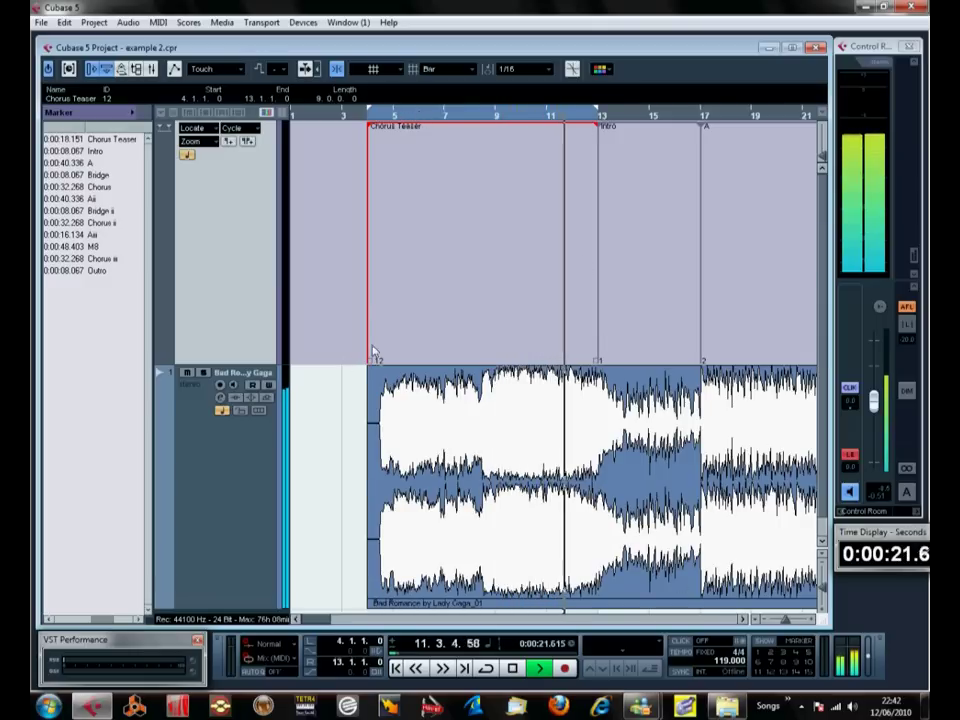
Zoom the arrangement out step by step until the whole song is visible.
{"action": "left_click", "coordinate": [797, 624]}
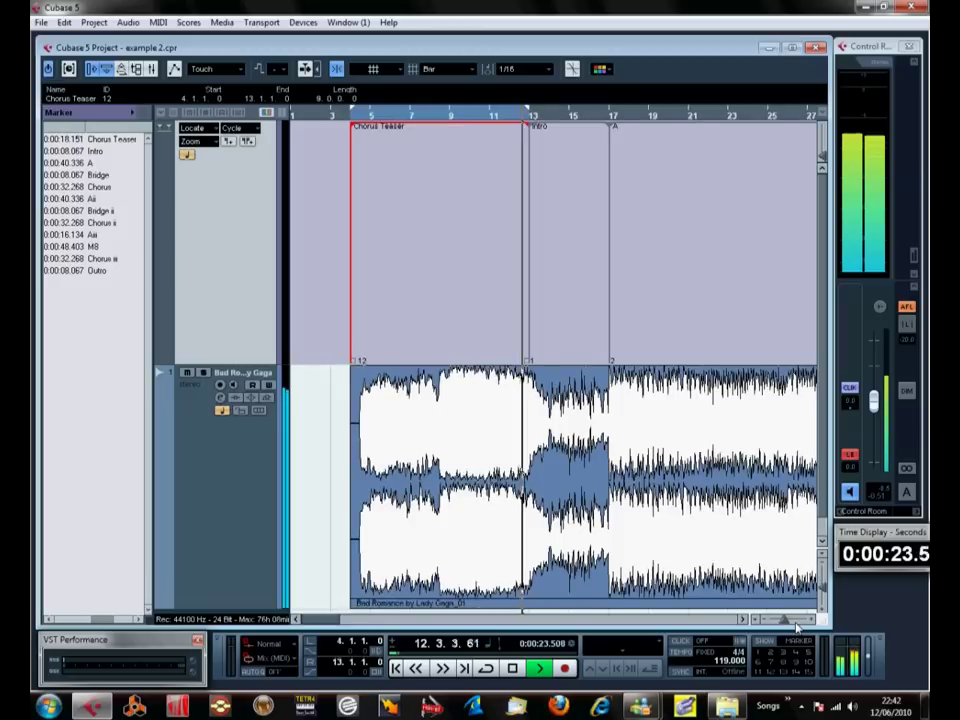
{"action": "left_click", "coordinate": [797, 624]}
{"action": "left_click", "coordinate": [797, 624]}
{"action": "left_click", "coordinate": [797, 624]}
{"action": "left_click", "coordinate": [797, 624]}
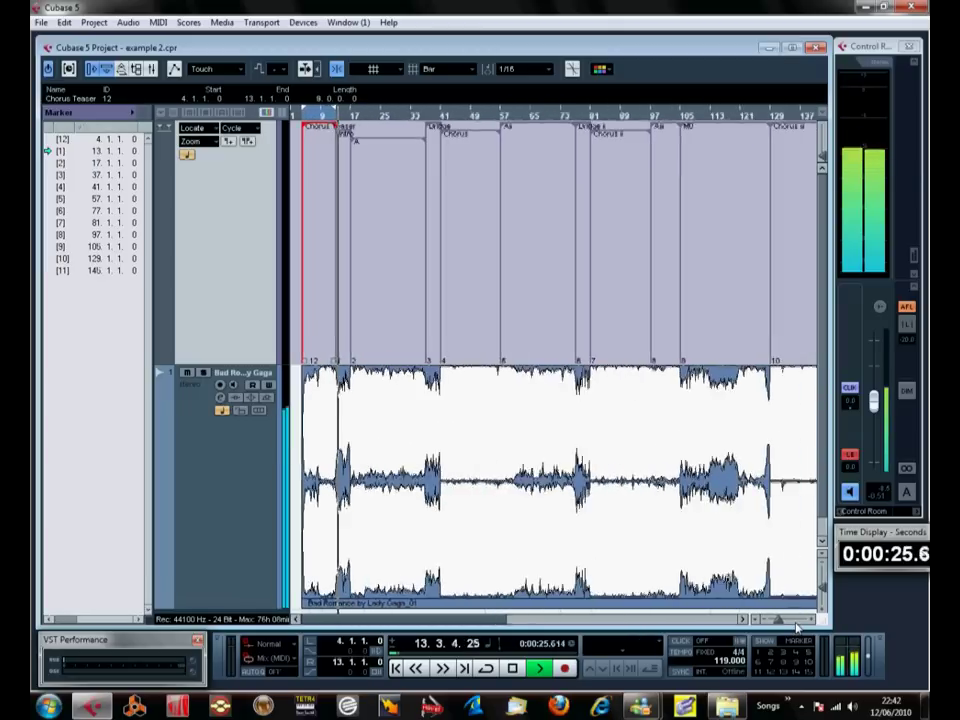
{"action": "left_click", "coordinate": [797, 624]}
{"action": "left_click", "coordinate": [797, 624]}
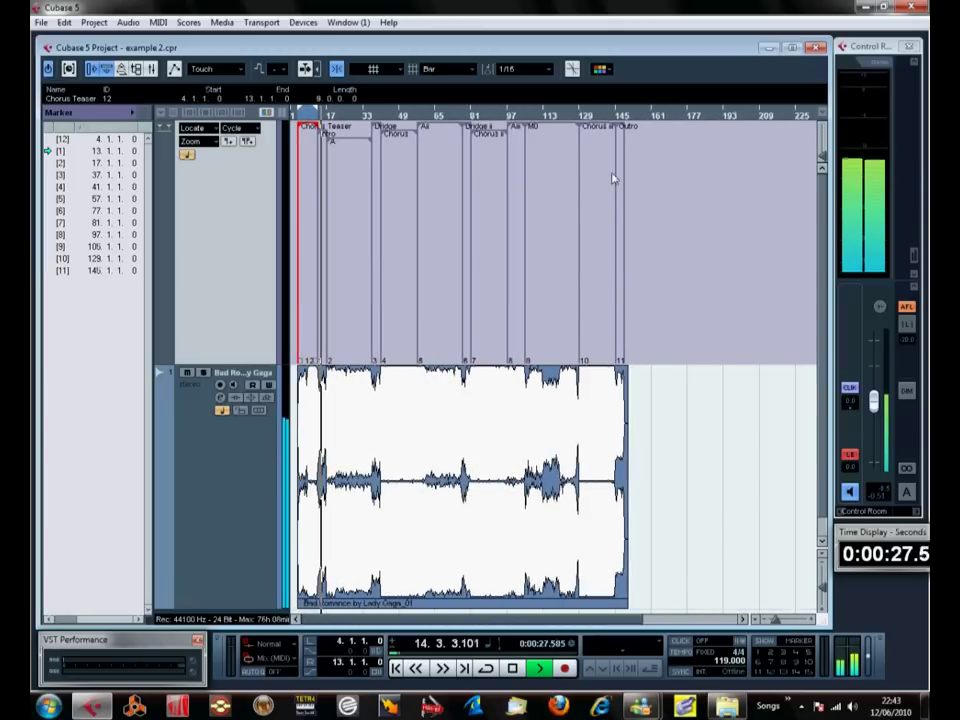
Jump playback to the Outro at bar 145 and stop at the song's end.
{"action": "left_click", "coordinate": [620, 117]}
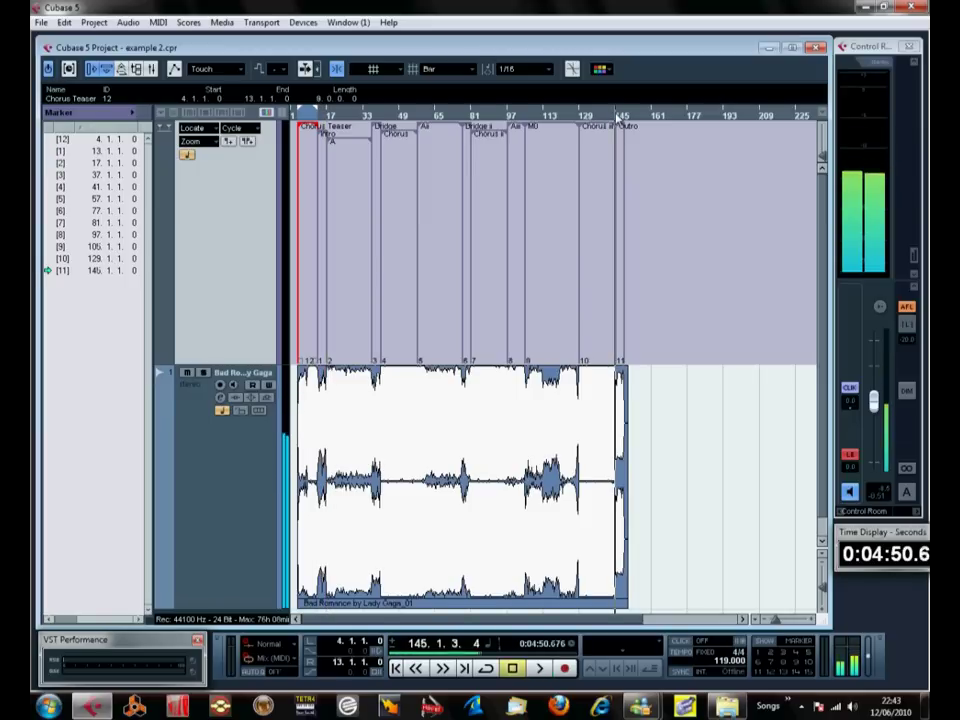
{"action": "key", "text": "space"}
{"action": "key", "text": "space"}
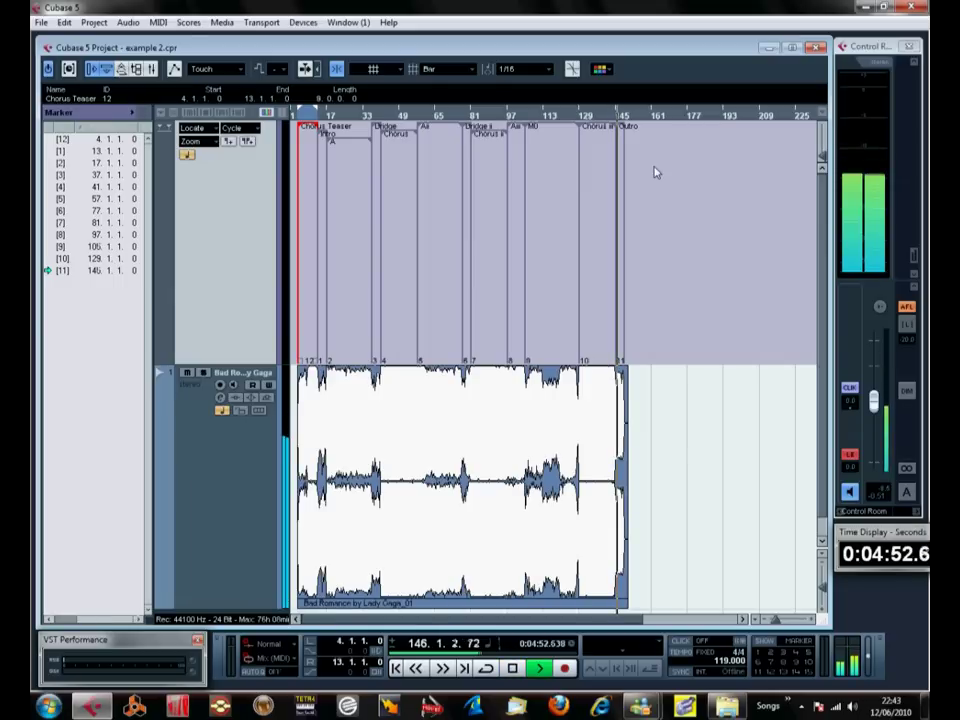
{"action": "key", "text": "g"}
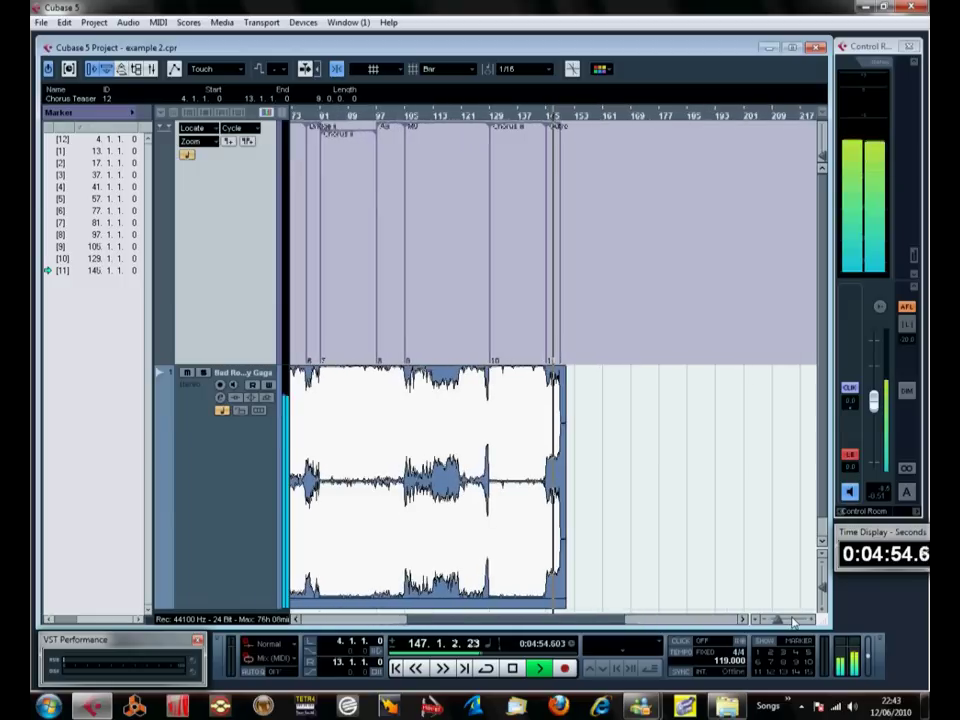
{"action": "key", "text": "h"}
{"action": "key", "text": "h"}
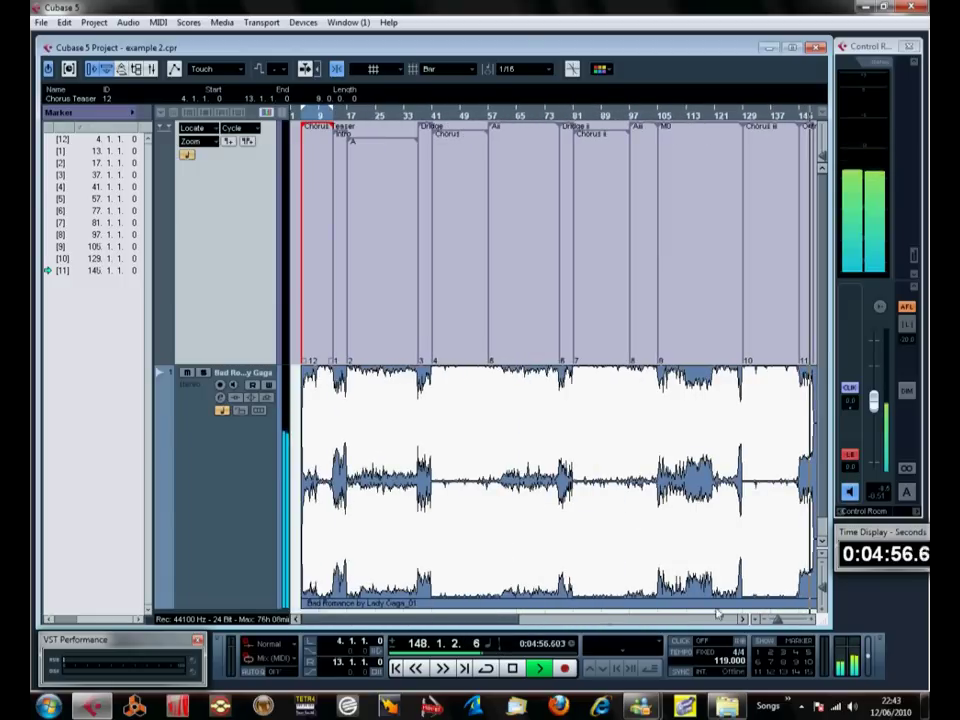
{"action": "left_click", "coordinate": [791, 628]}
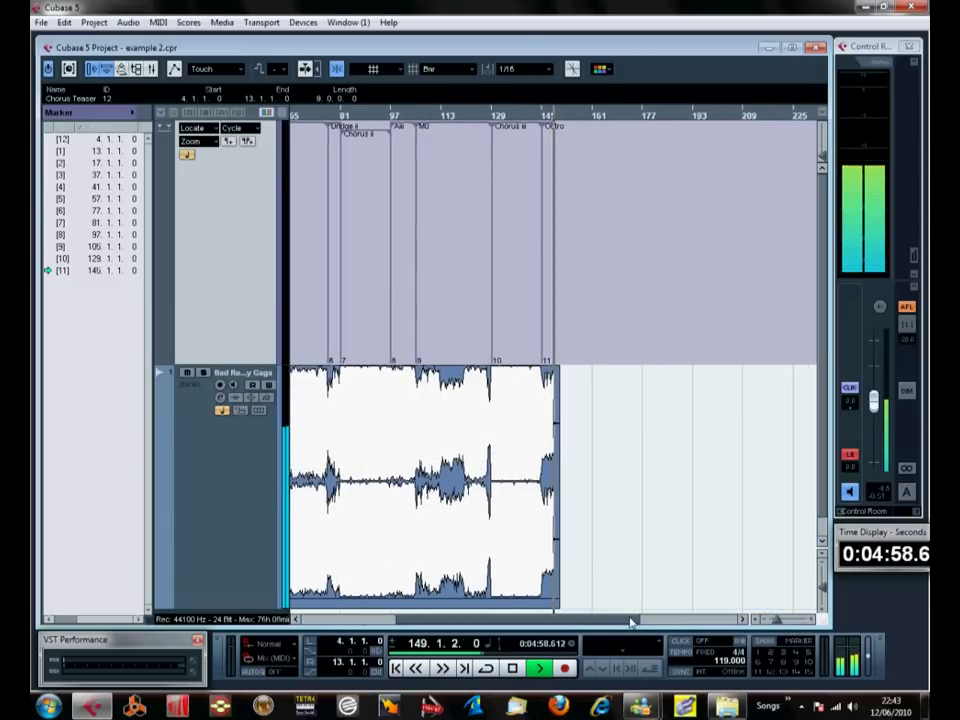
{"action": "left_click_drag", "start_coordinate": [632, 621], "coordinate": [512, 621]}
{"action": "left_click", "coordinate": [513, 668]}
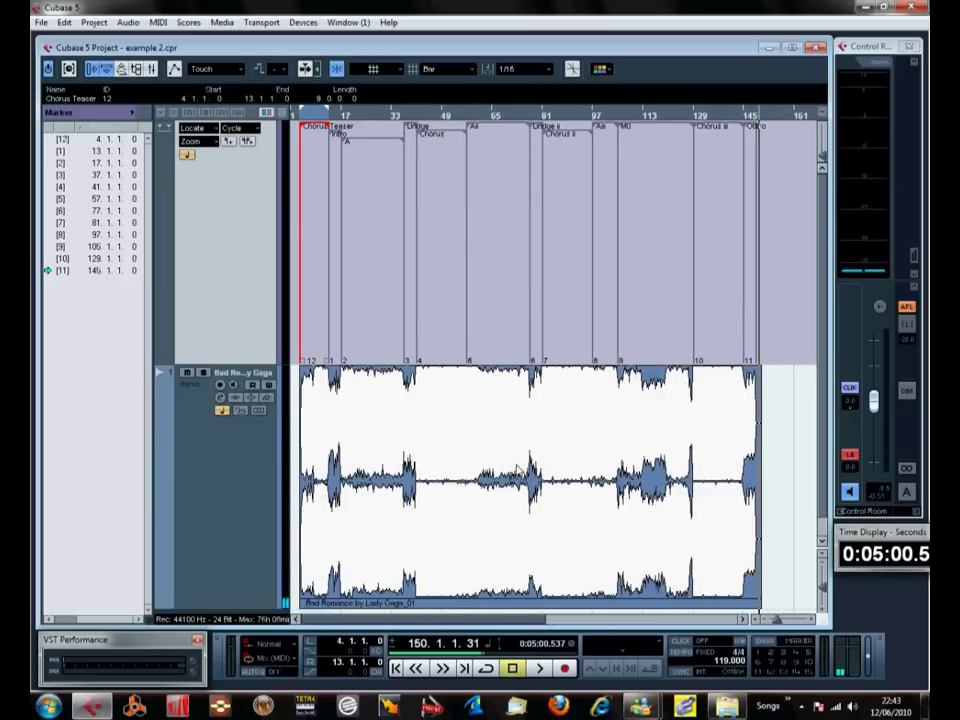
Play section A from near the song start, then stop.
{"action": "left_click", "coordinate": [338, 115]}
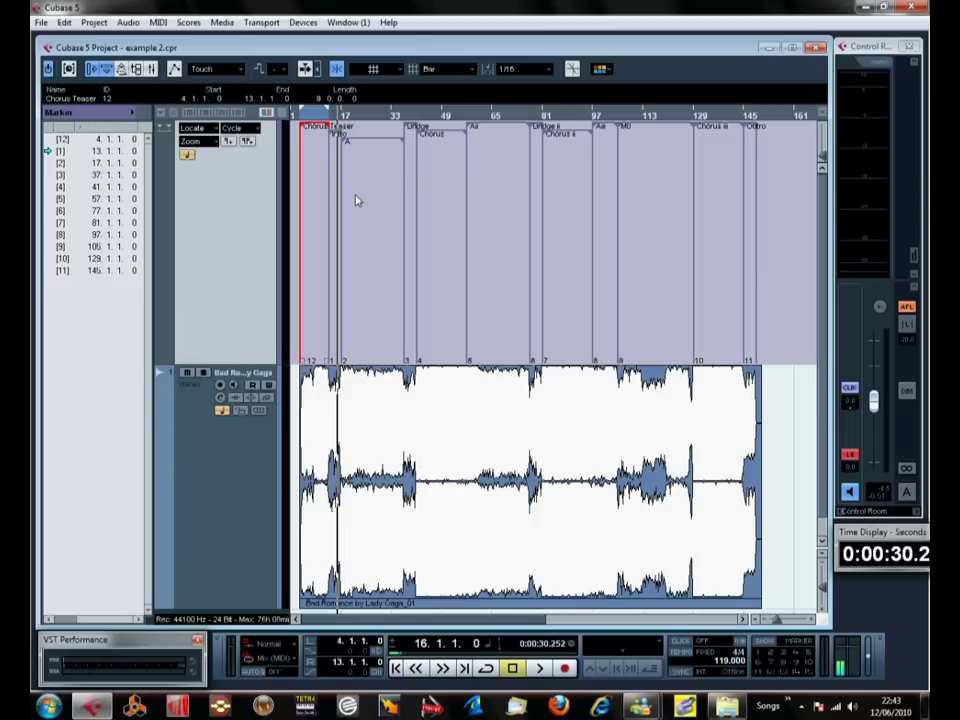
{"action": "left_click", "coordinate": [342, 115]}
{"action": "key", "text": "space"}
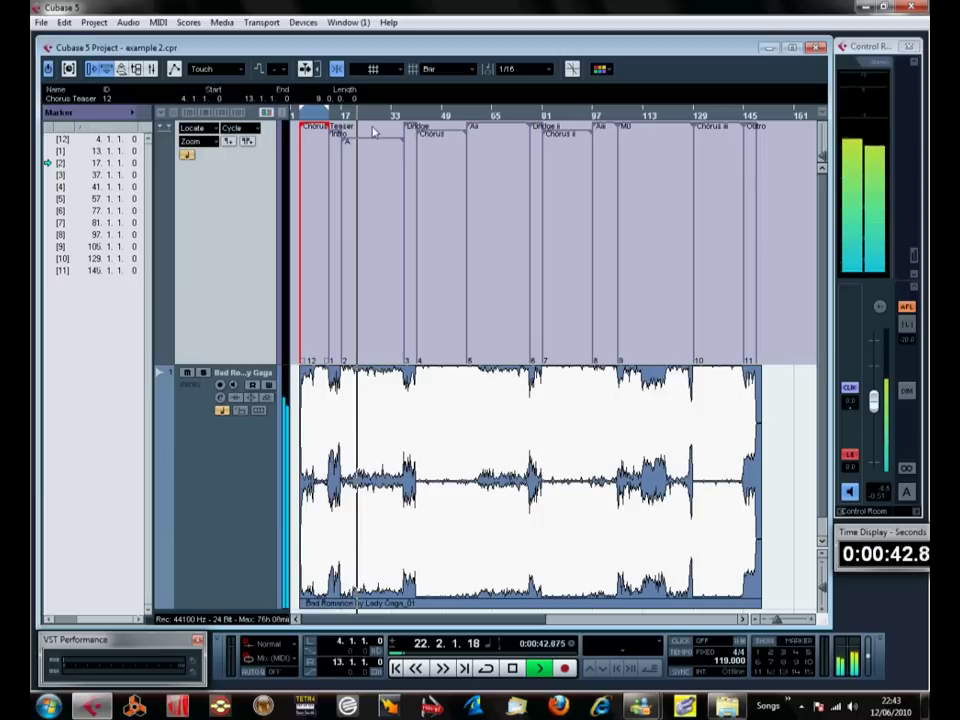
{"action": "key", "text": "space"}
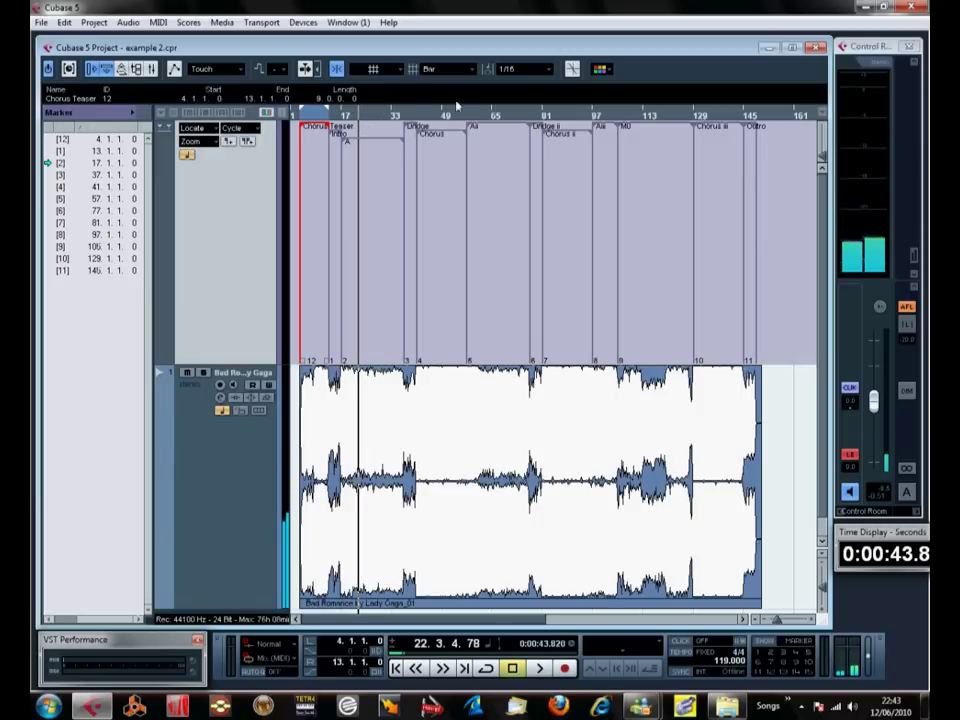
Select the Bridge marker, play the song from the Bridge, then stop.
{"action": "left_click", "coordinate": [409, 146]}
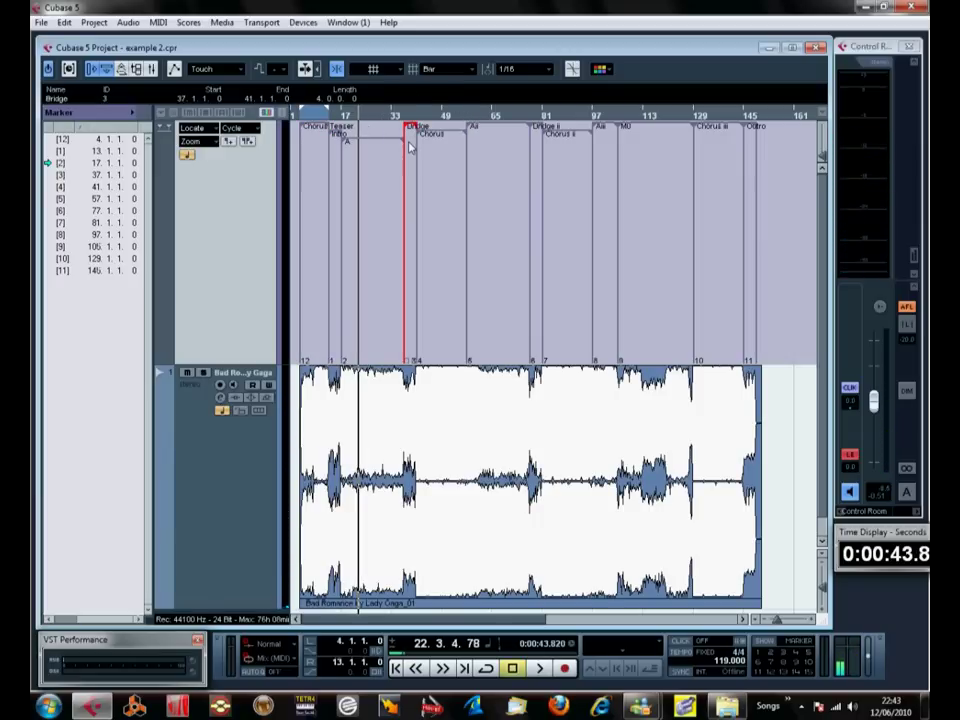
{"action": "left_click", "coordinate": [404, 120]}
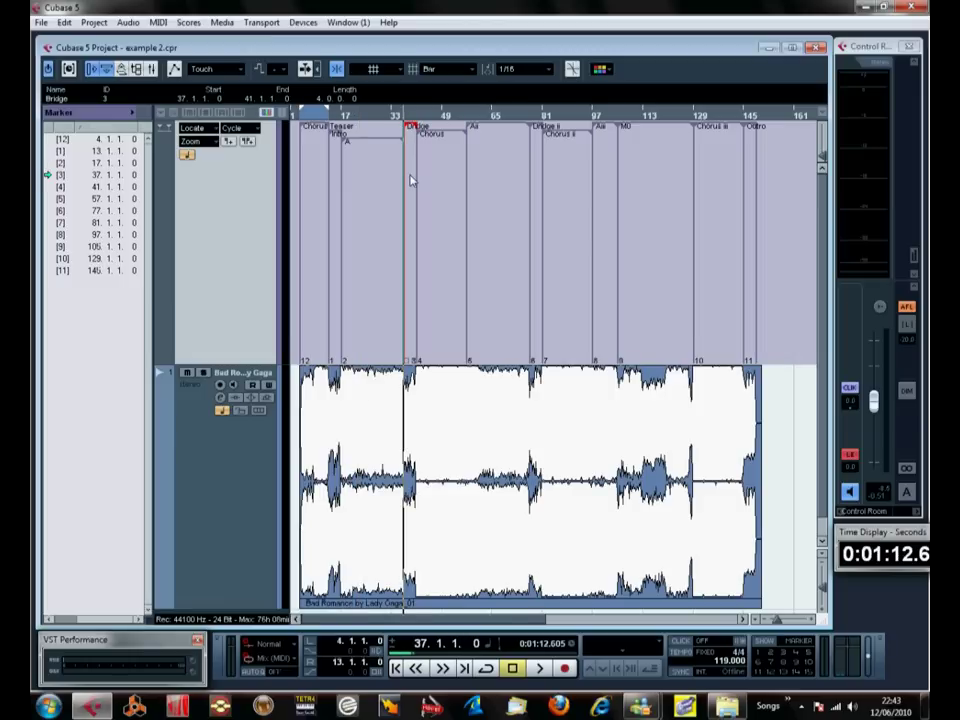
{"action": "key", "text": "space"}
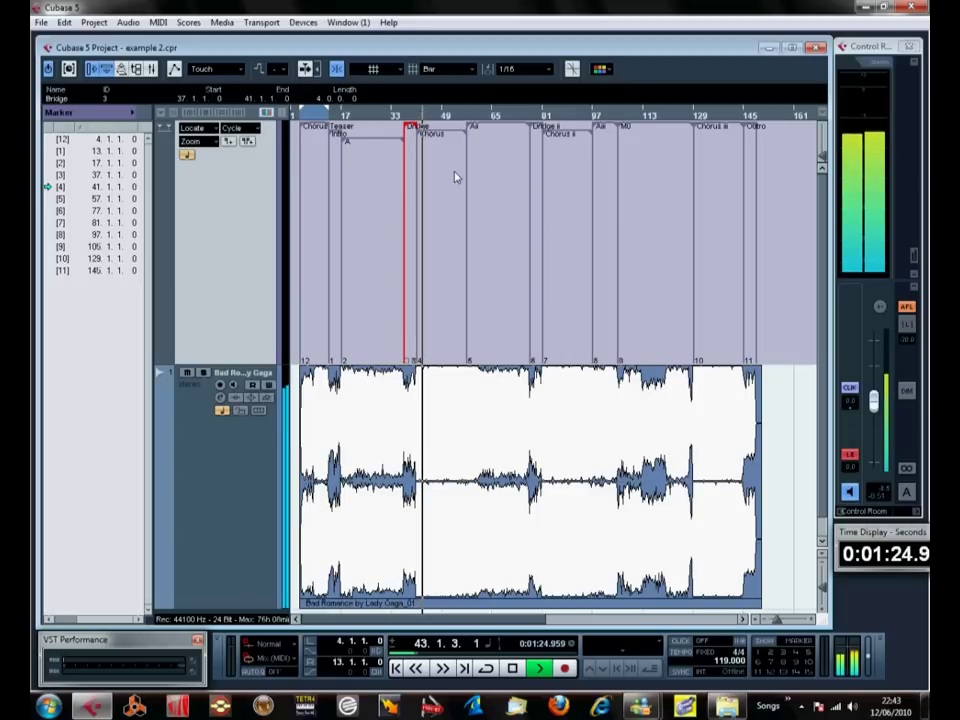
{"action": "key", "text": "space"}
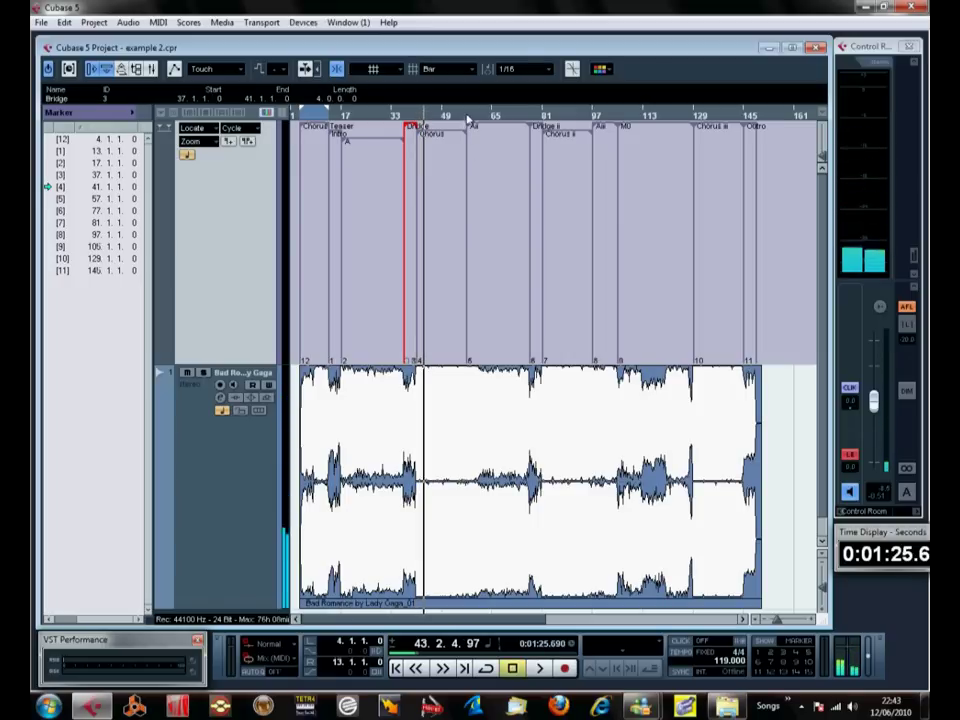
Play from the Aii section at bar 57 and stop around 0:02:05.
{"action": "left_click", "coordinate": [468, 118]}
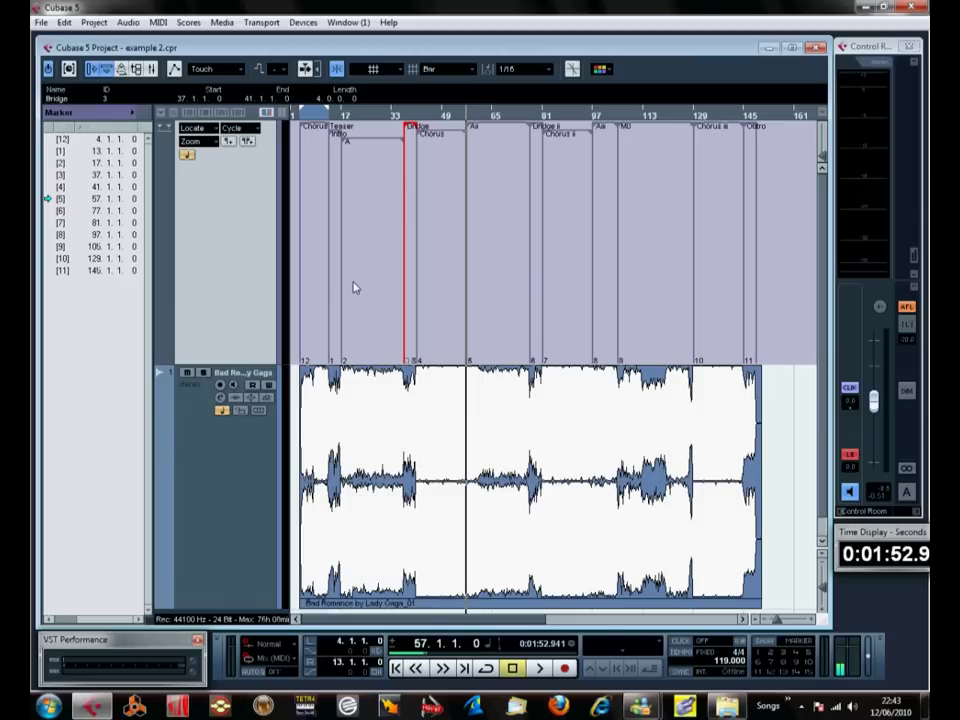
{"action": "key", "text": "space"}
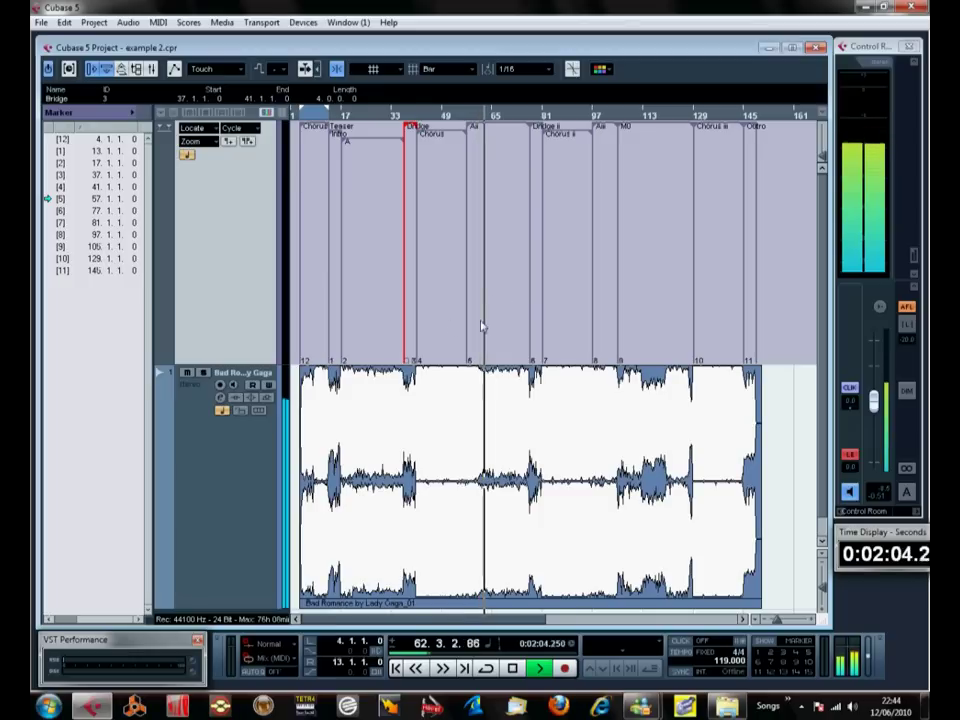
{"action": "key", "text": "space"}
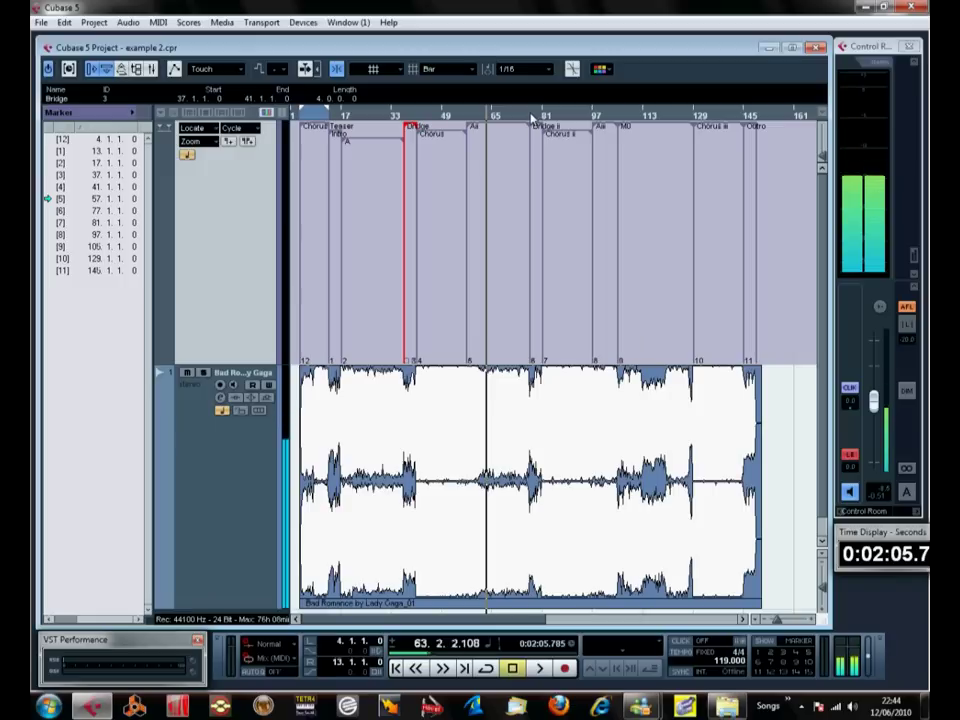
Play from bar 77, then jump to bar 81 and select the Chorus ii marker.
{"action": "left_click", "coordinate": [532, 116]}
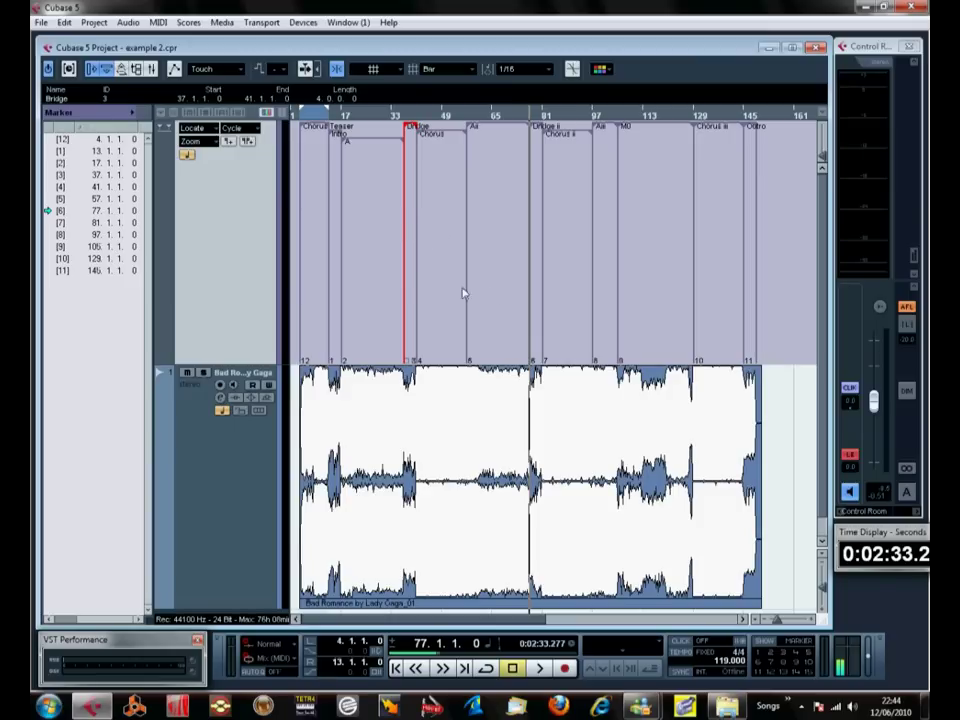
{"action": "key", "text": "space"}
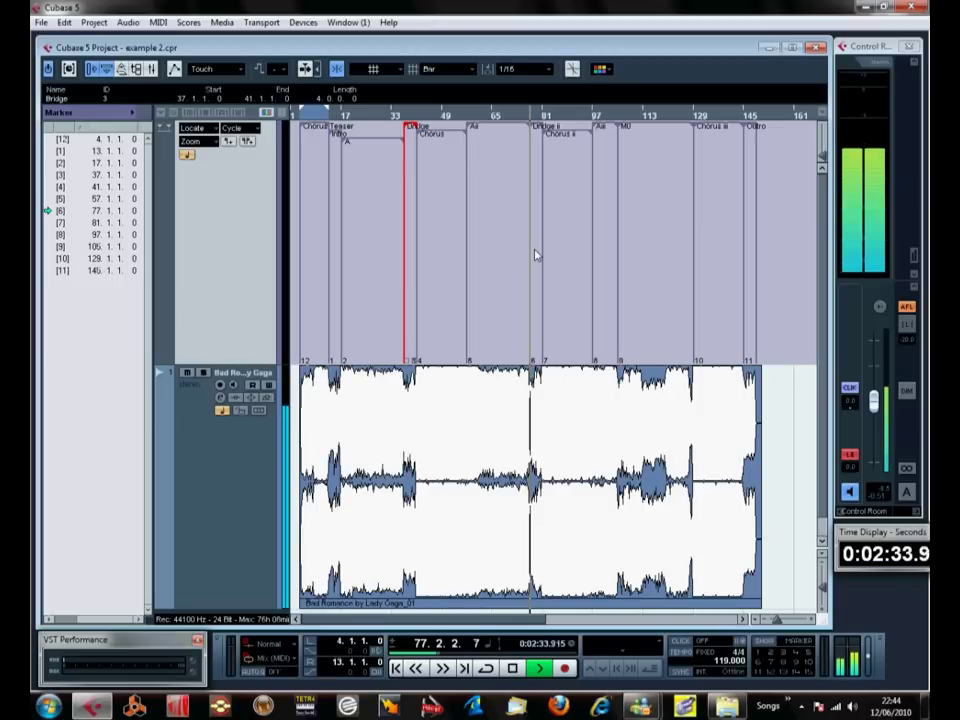
{"action": "left_click", "coordinate": [542, 117]}
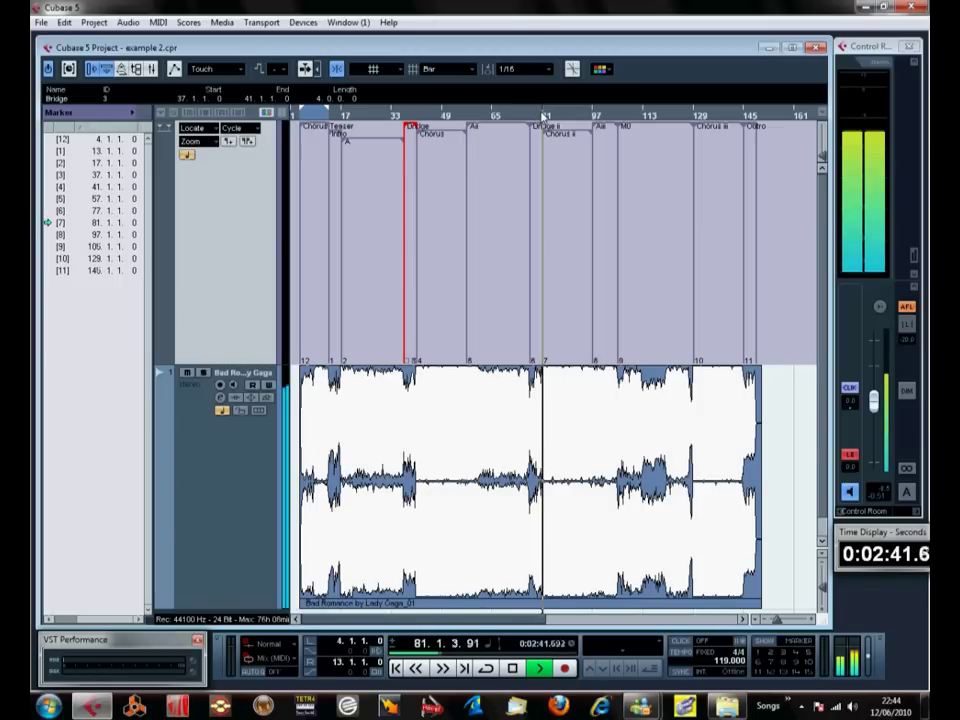
{"action": "left_click", "coordinate": [561, 206]}
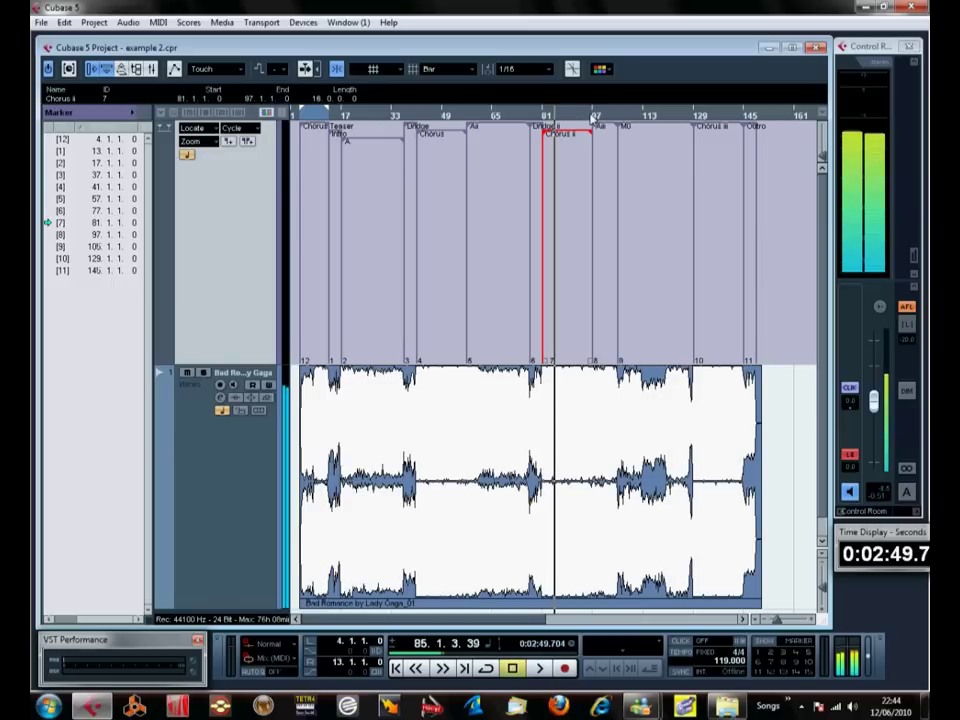
Stop and restart playback from bar 97, letting it run onward.
{"action": "left_click", "coordinate": [590, 116]}
{"action": "key", "text": "space"}
{"action": "left_click", "coordinate": [595, 116]}
{"action": "key", "text": "space"}
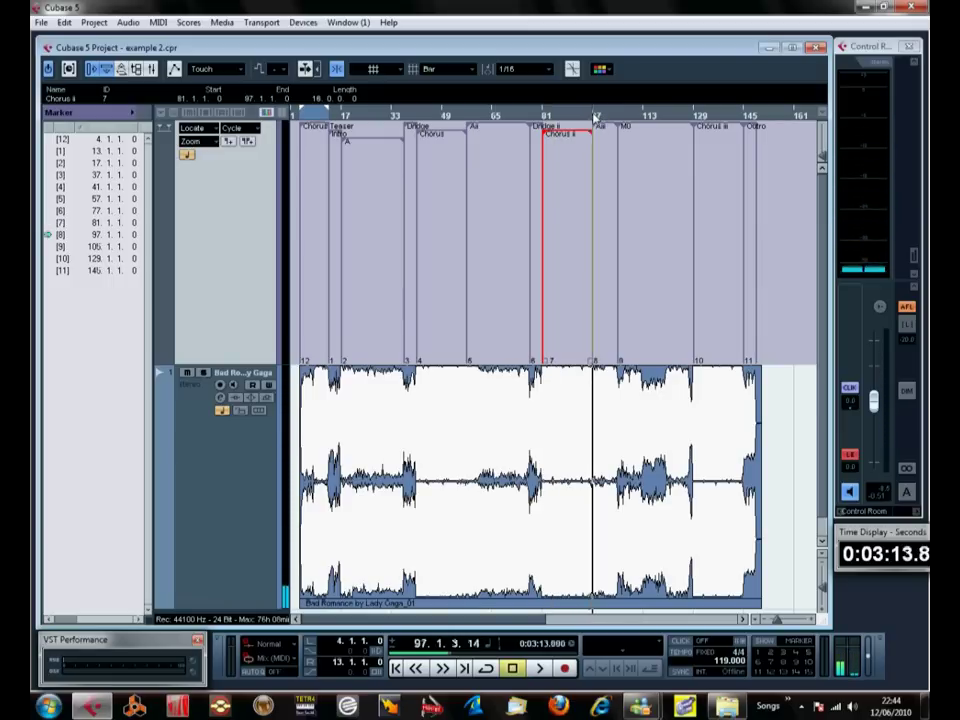
{"action": "key", "text": "space"}
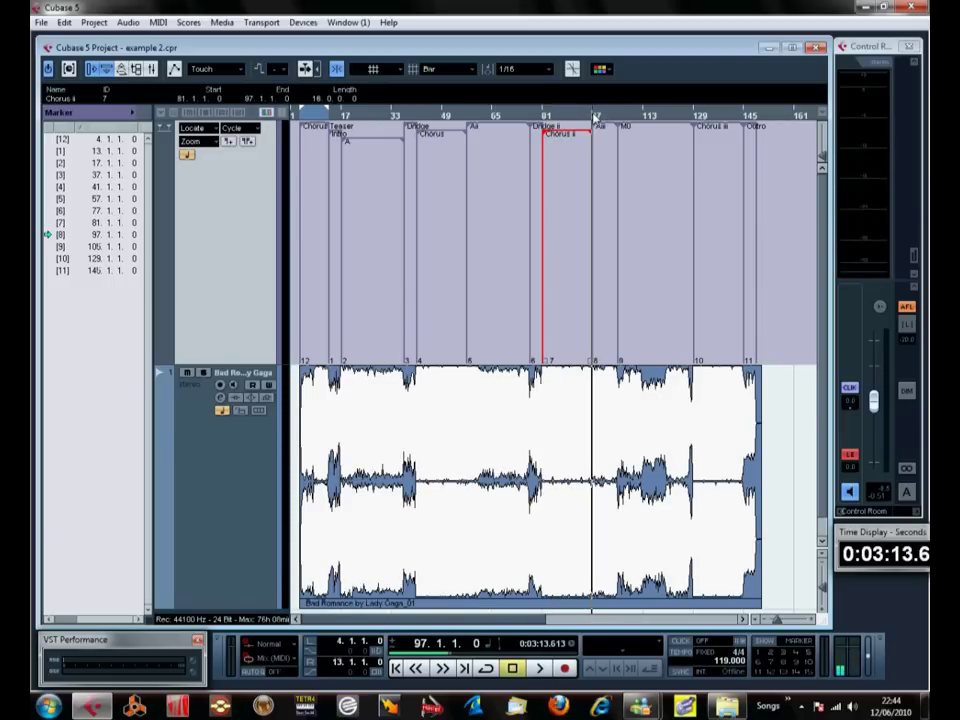
{"action": "key", "text": "space"}
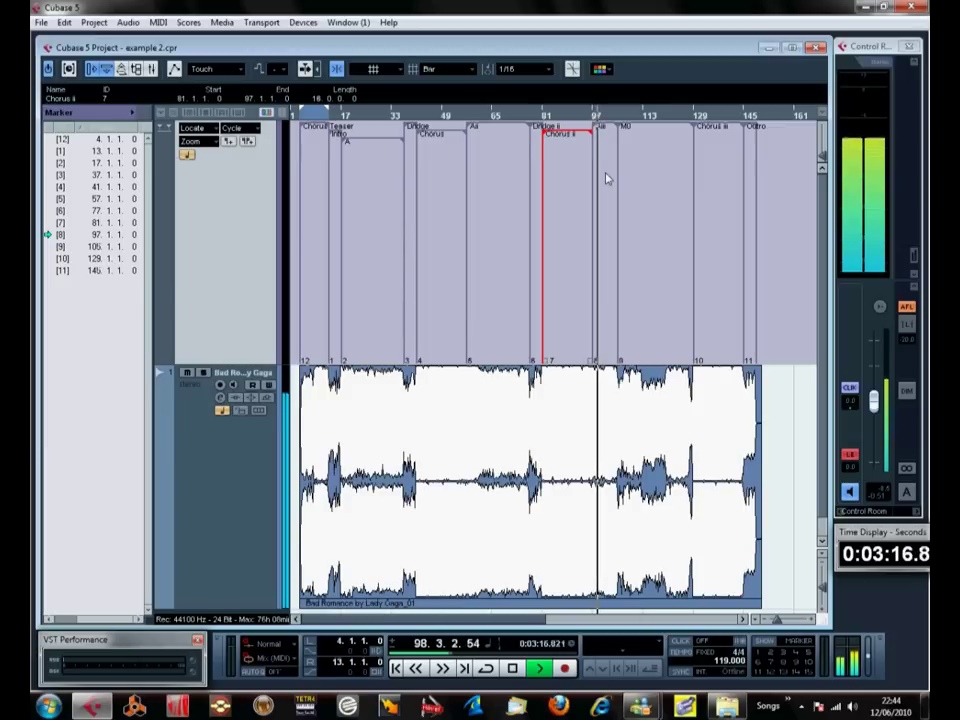
{"action": "left_click_drag", "start_coordinate": [526, 624], "coordinate": [546, 625]}
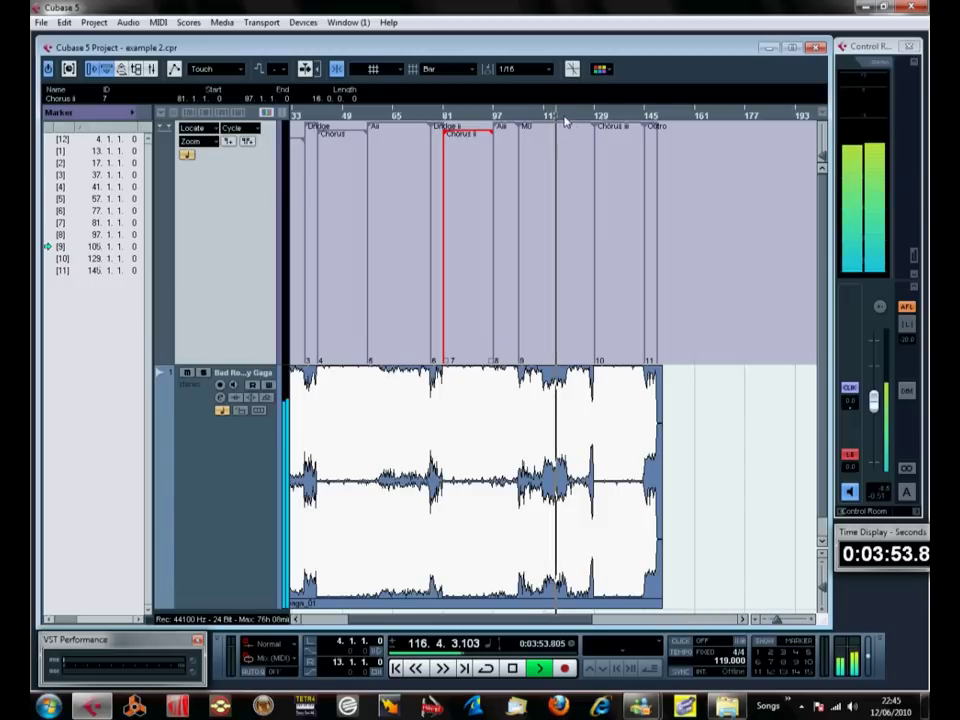
Select the Chorus iii marker and jump playback to its start at bar 129.
{"action": "left_click", "coordinate": [575, 118]}
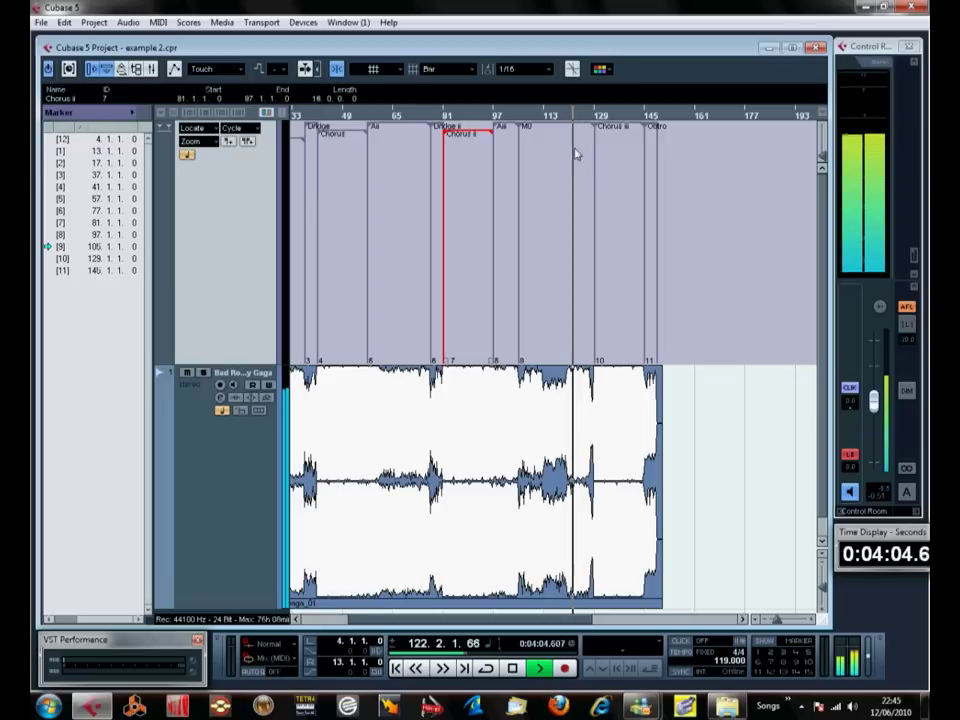
{"action": "left_click", "coordinate": [632, 171]}
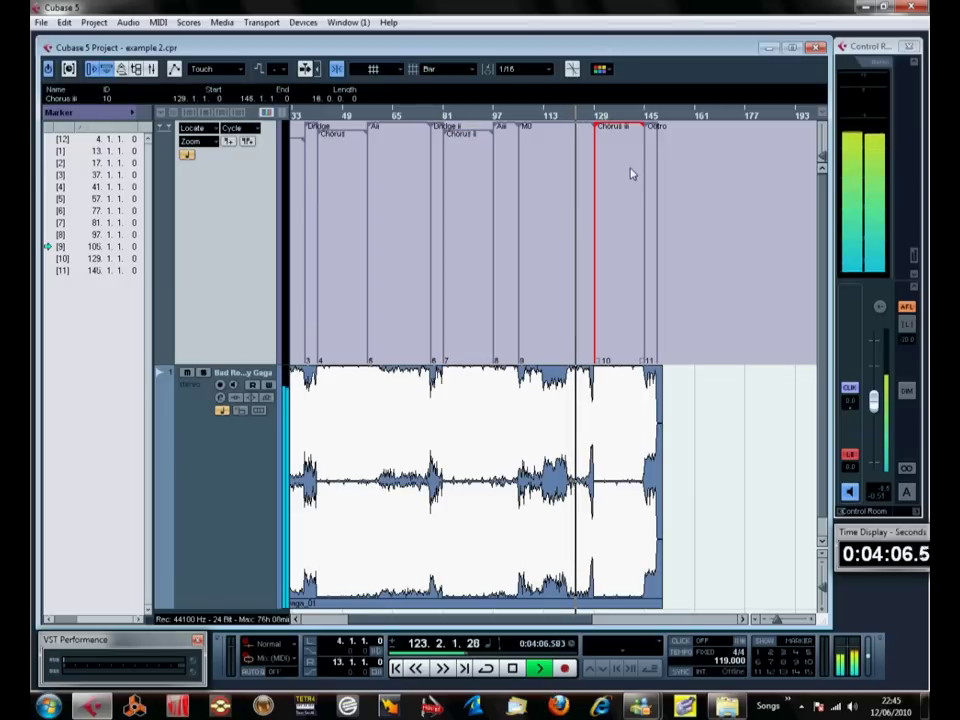
{"action": "left_click", "coordinate": [594, 118]}
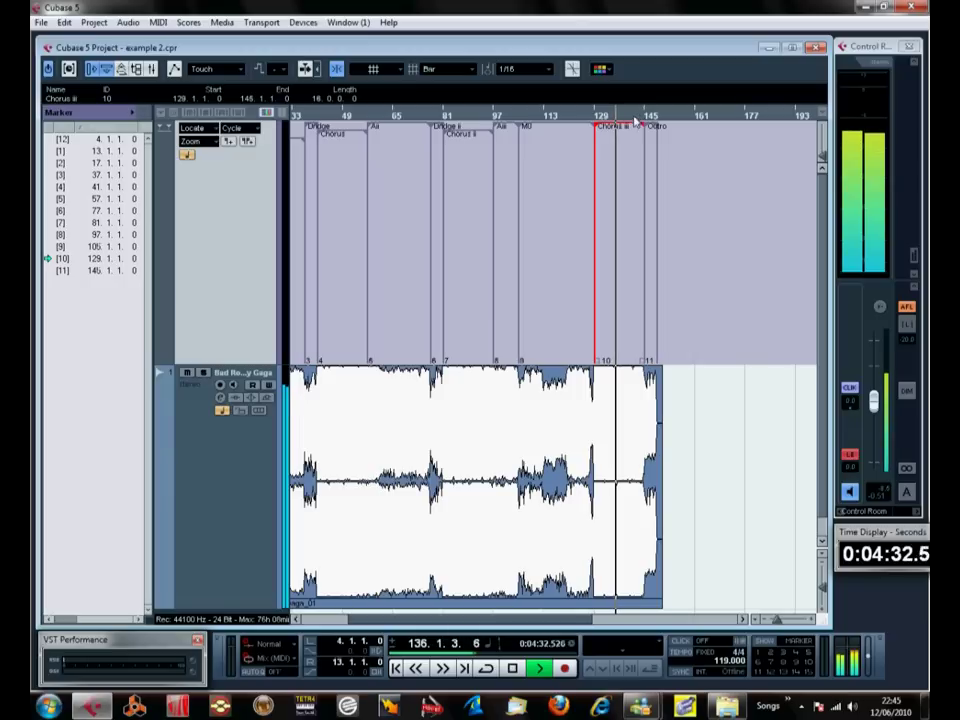
Step through markers A, Chorus Teaser, A again, and the Ali markers up to bar 97.
{"action": "left_click_drag", "start_coordinate": [553, 625], "coordinate": [515, 625]}
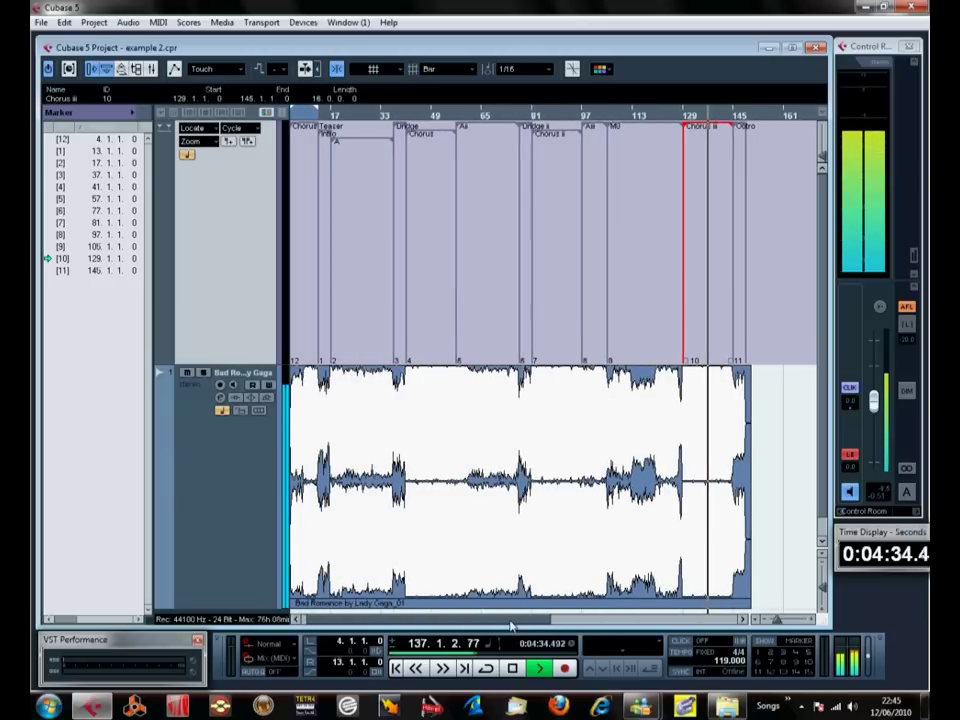
{"action": "left_click", "coordinate": [360, 323]}
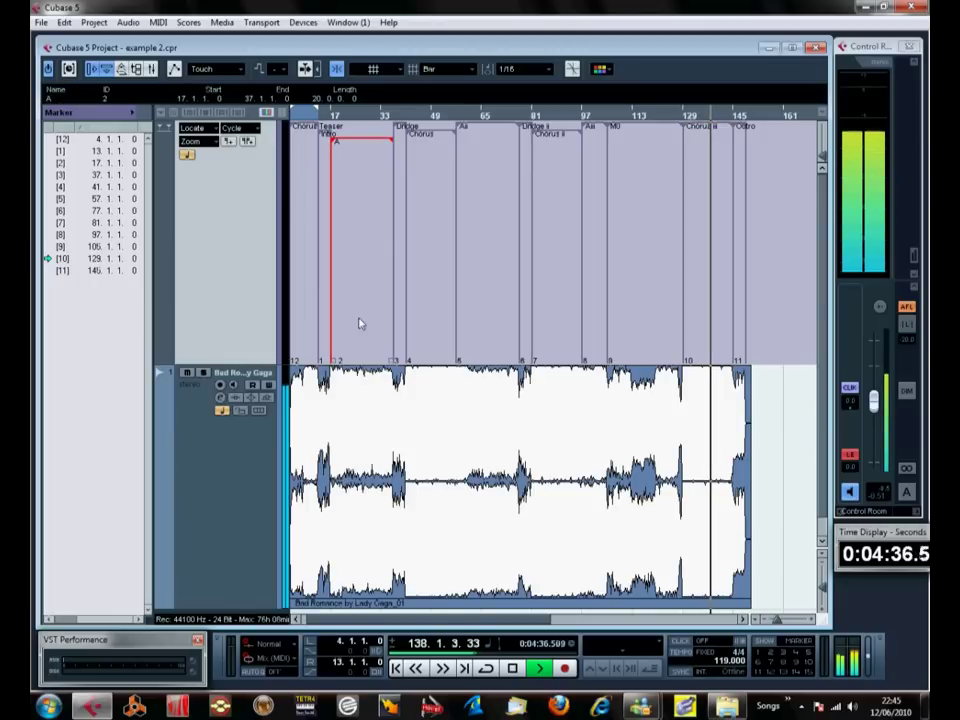
{"action": "left_click", "coordinate": [293, 260]}
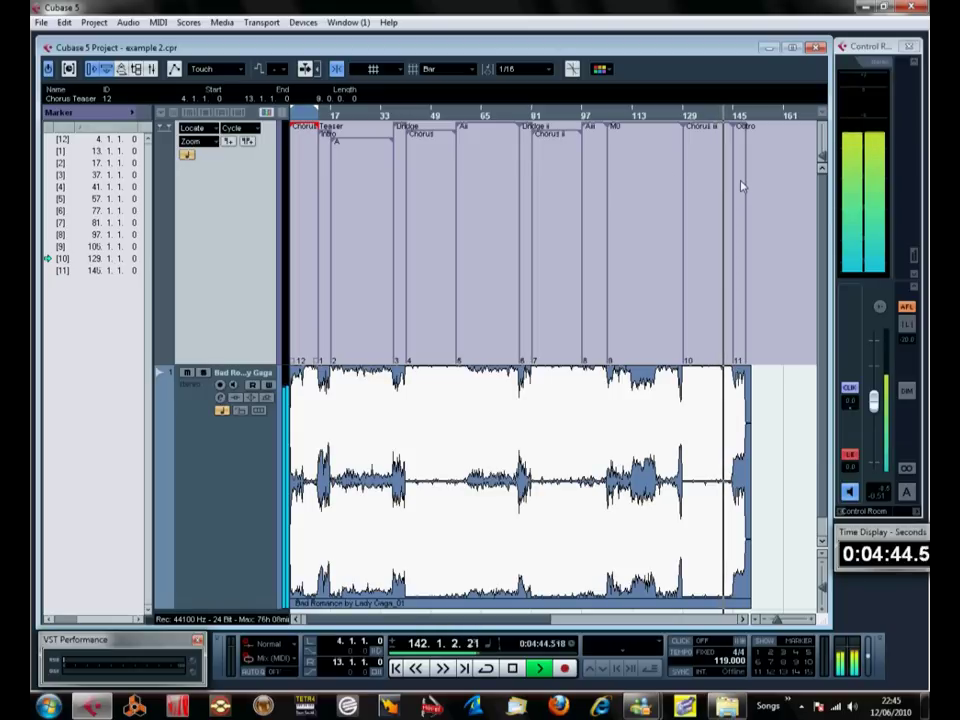
{"action": "left_click", "coordinate": [363, 192]}
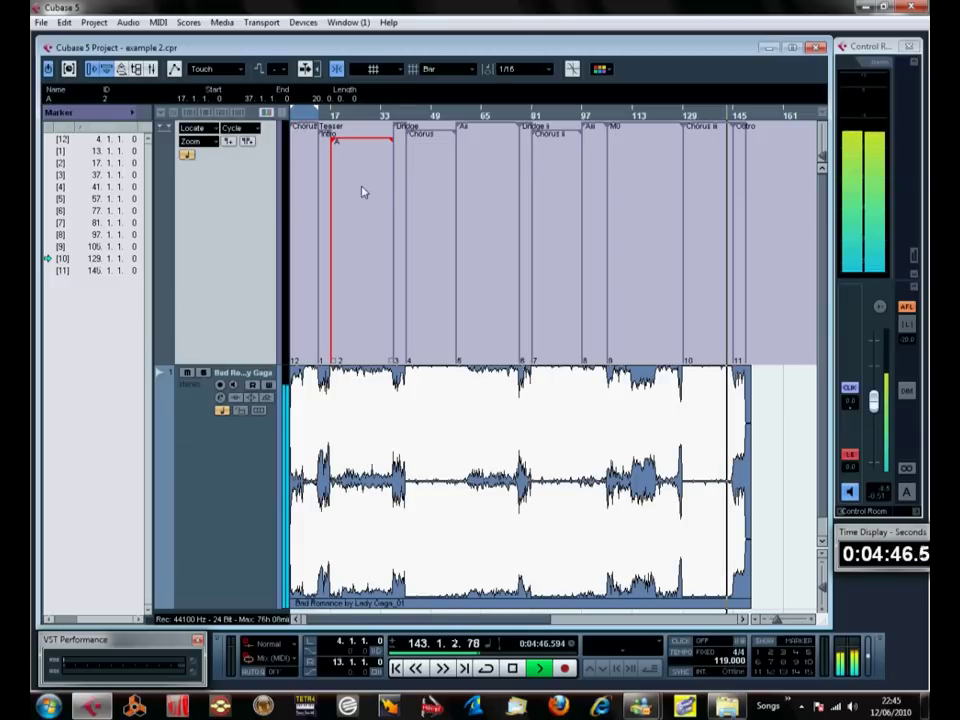
{"action": "left_click", "coordinate": [482, 199]}
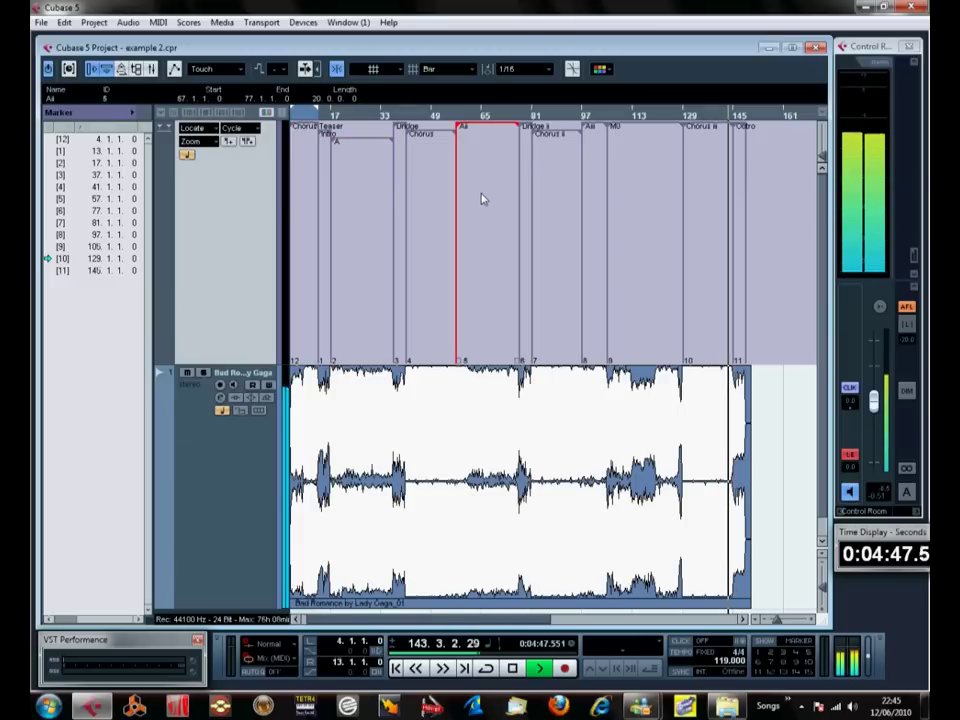
{"action": "left_click", "coordinate": [601, 192]}
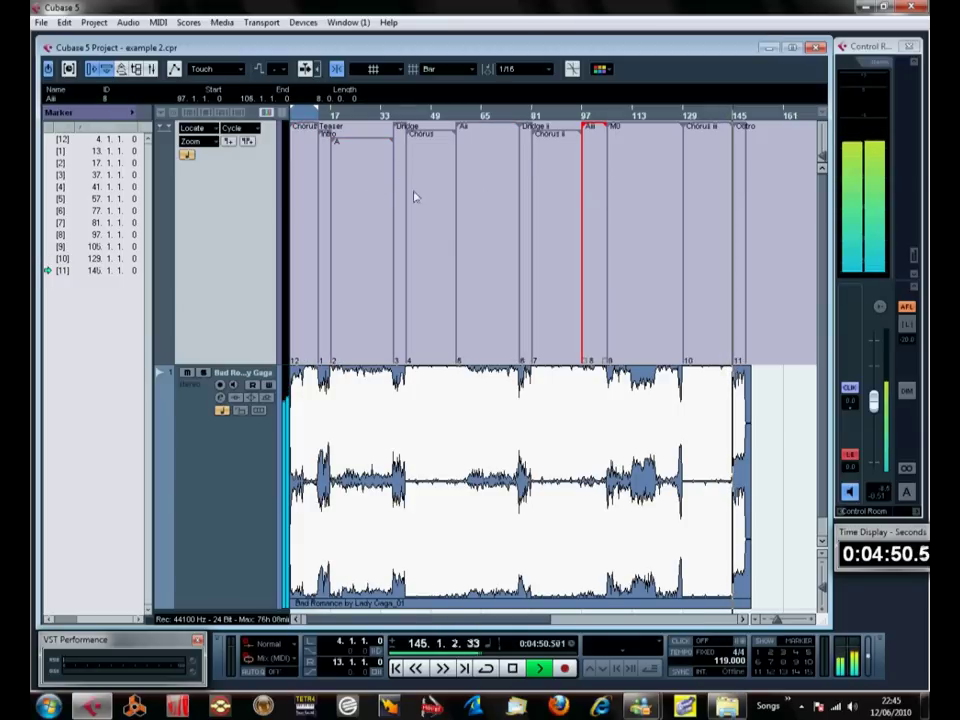
Select the Chorus, Chorus ii and Chorus iii markers, stop at 0:04:58, and shorten the tracks.
{"action": "left_click", "coordinate": [411, 251]}
{"action": "left_click", "coordinate": [570, 257]}
{"action": "left_click", "coordinate": [700, 259]}
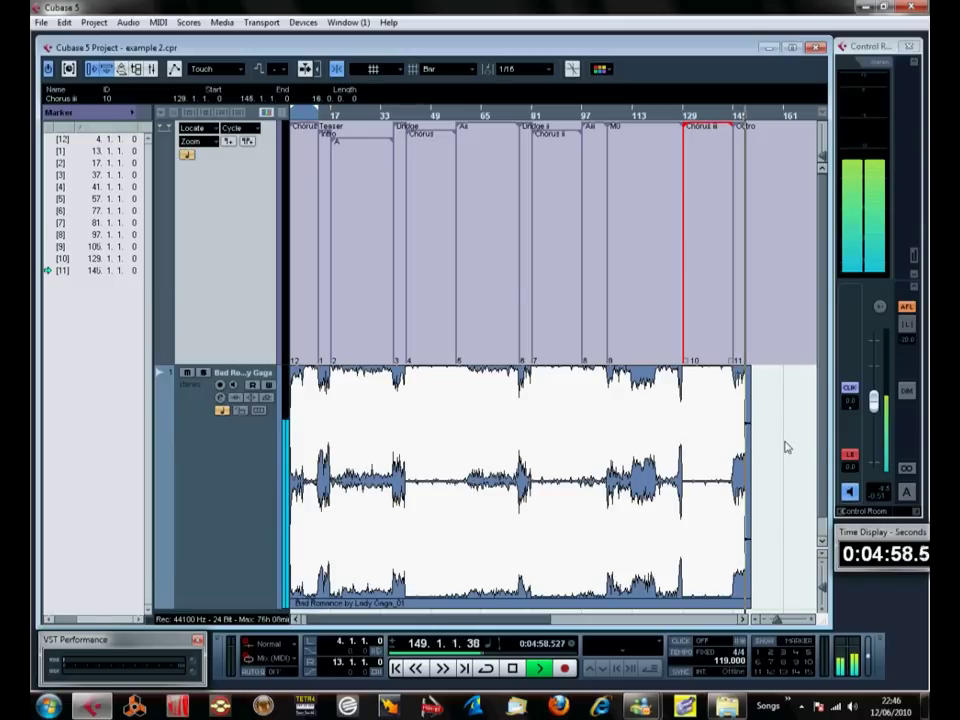
{"action": "key", "text": "space"}
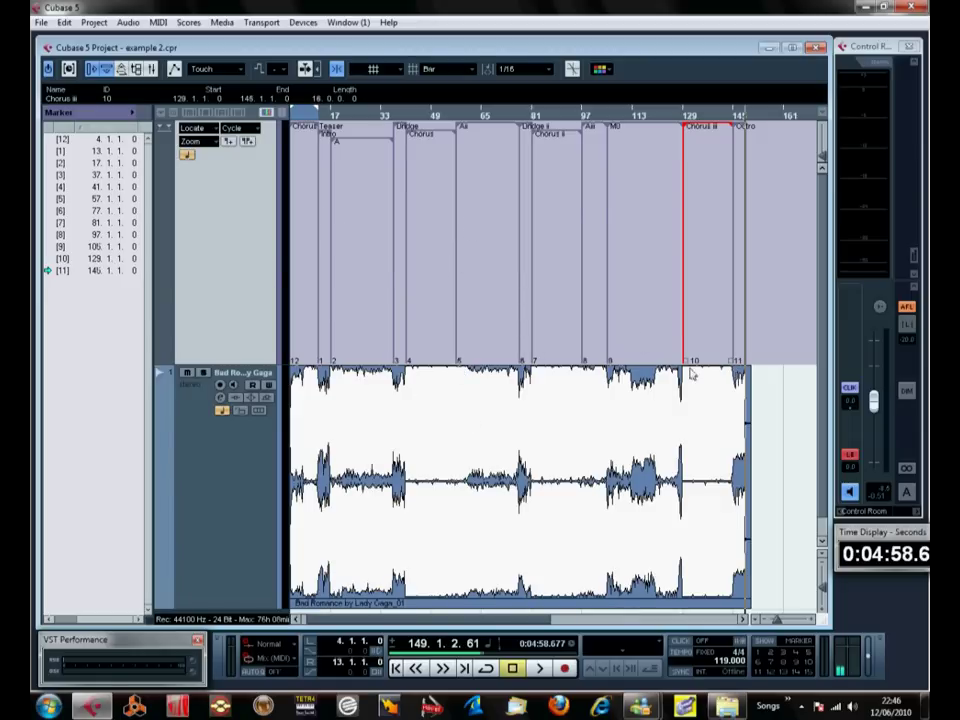
{"action": "left_click_drag", "start_coordinate": [825, 583], "coordinate": [825, 596]}
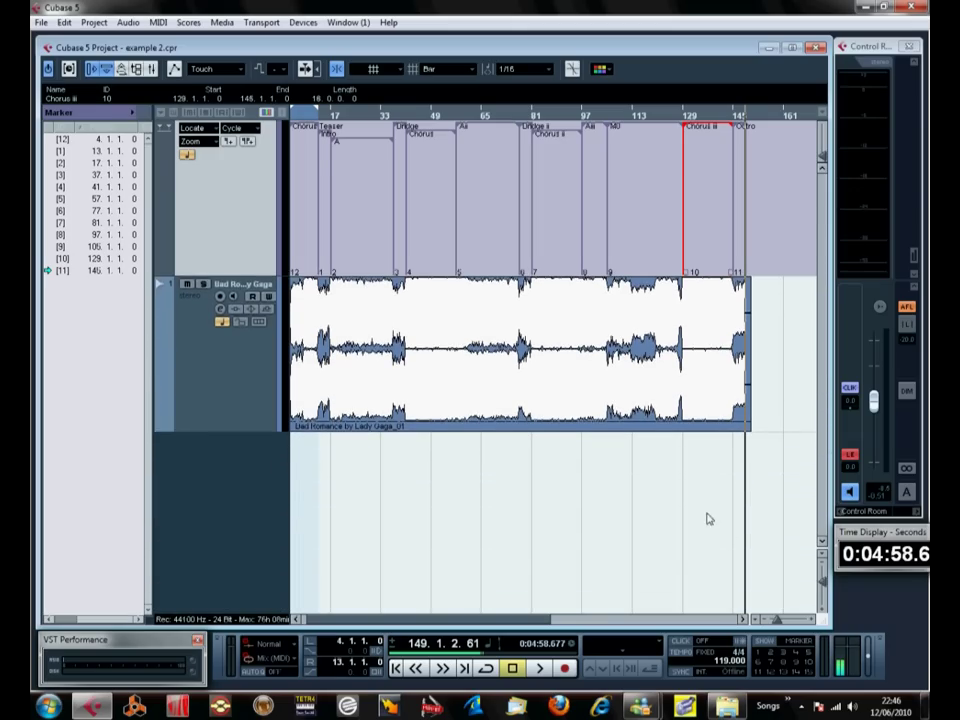